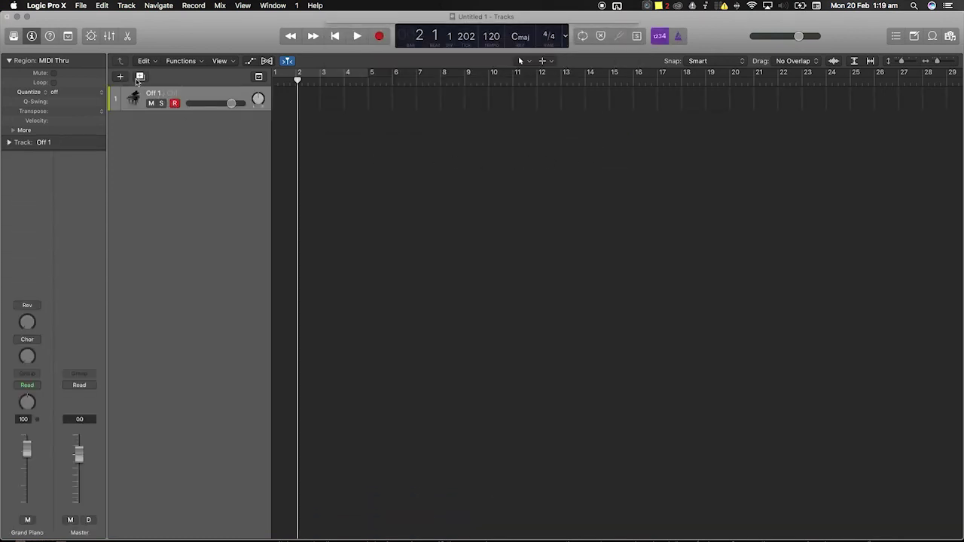
- Bring up the new-track options to add another track to the project
left_click(138, 78)
- Add an Audio track, Audio 1, taking input from Input 5 beneath Off 1
left_click(480, 49)
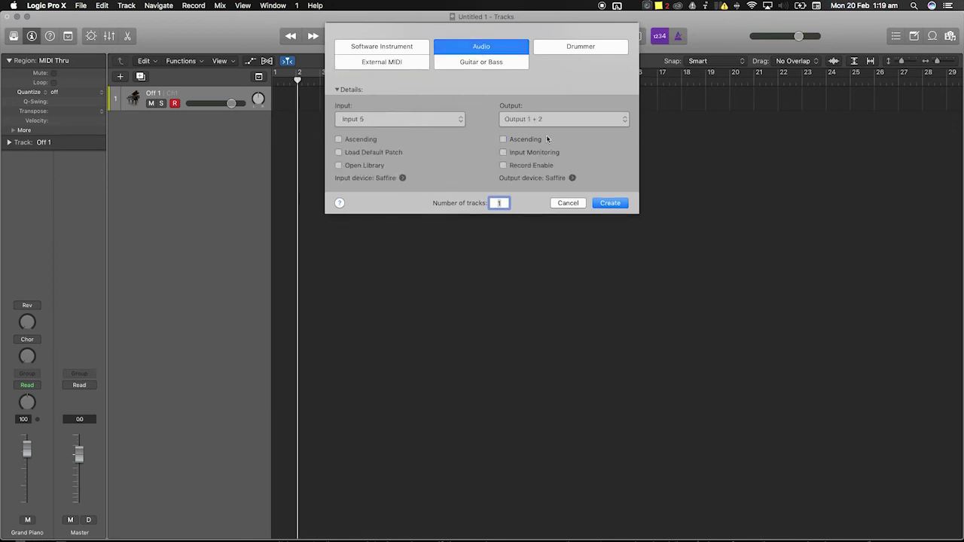
left_click(609, 203)
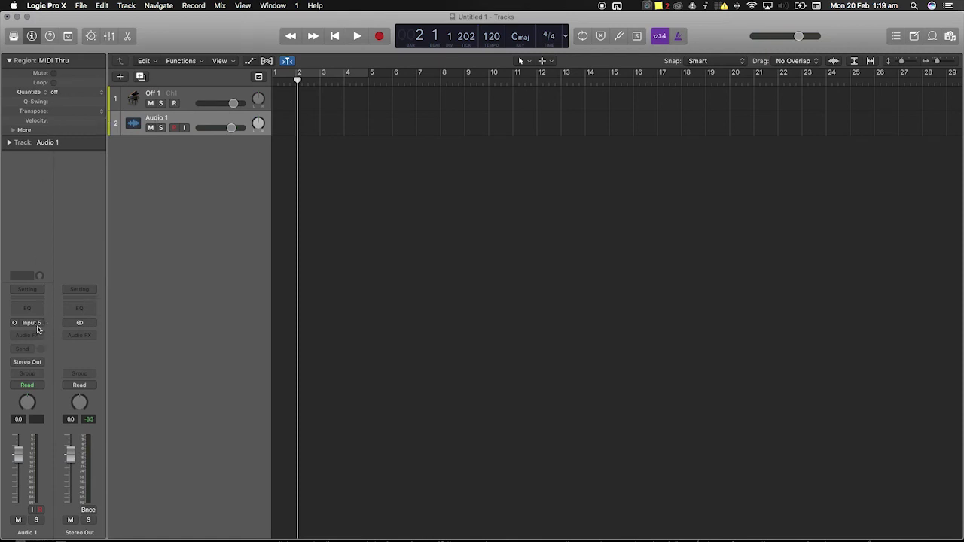
- Set Off 1's MIDI port to All in the Track Inspector, select Audio 1, then reselect Off 1
left_click(192, 96)
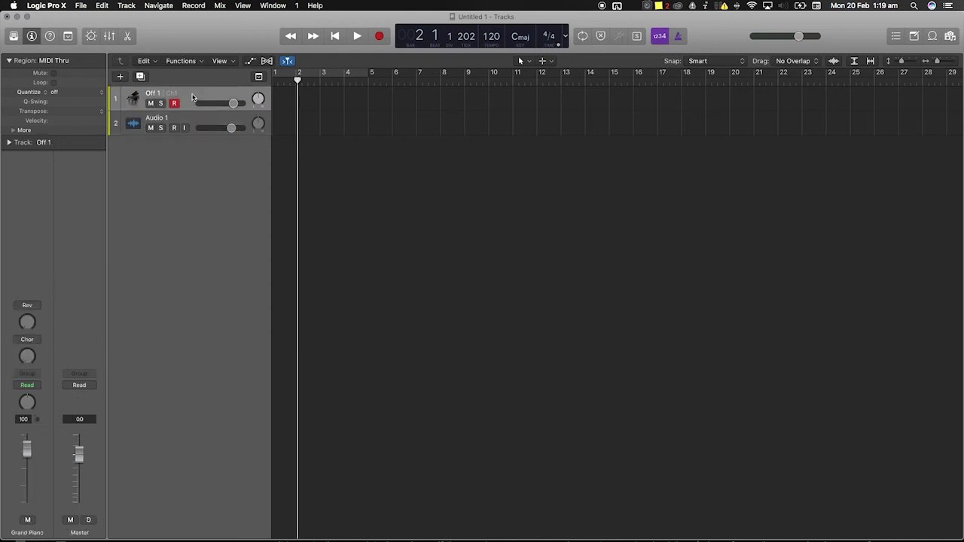
left_click(9, 142)
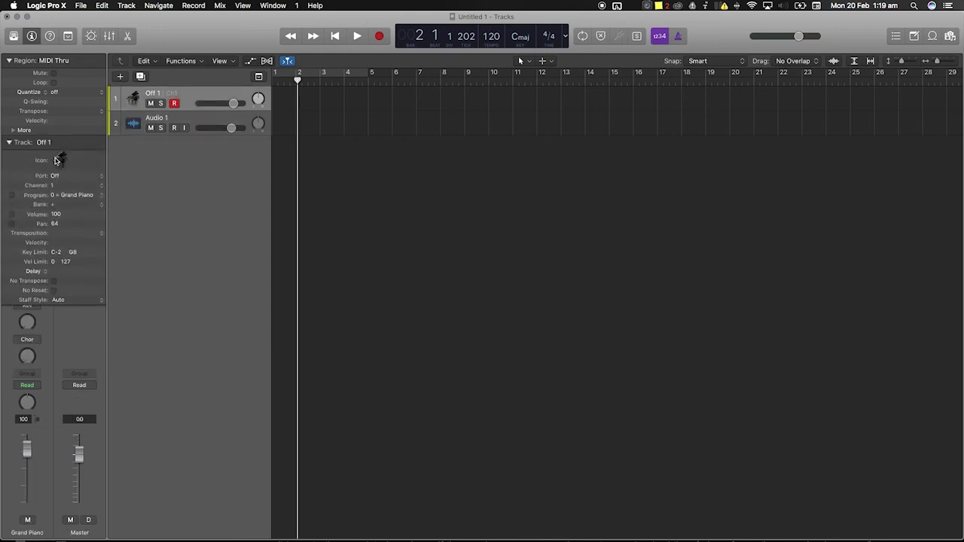
left_click(78, 179)
left_click(79, 185)
left_click(176, 128)
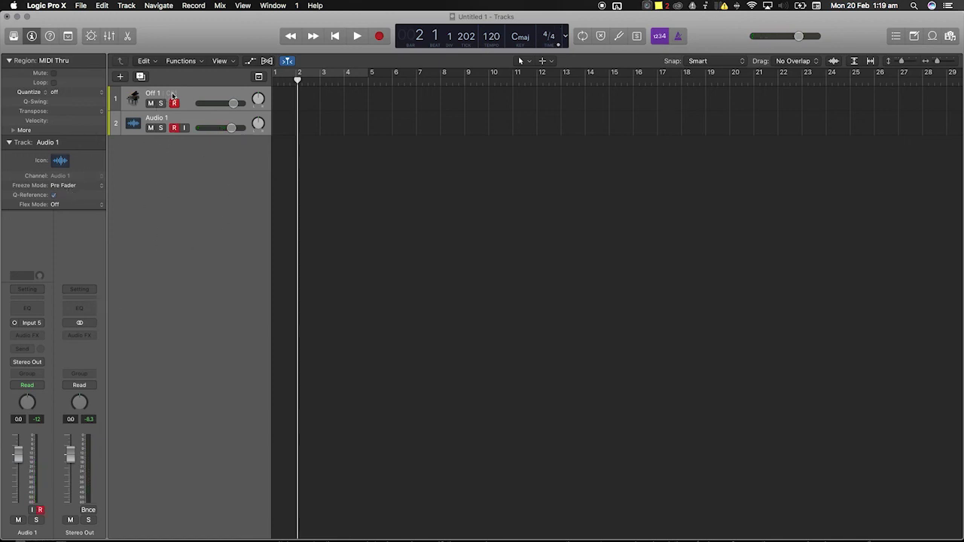
left_click(172, 94)
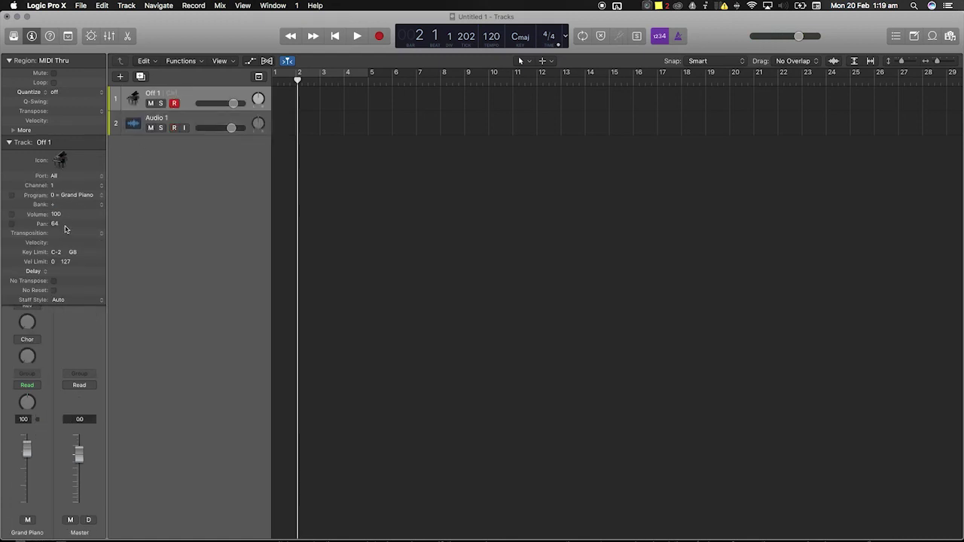
left_click(53, 185)
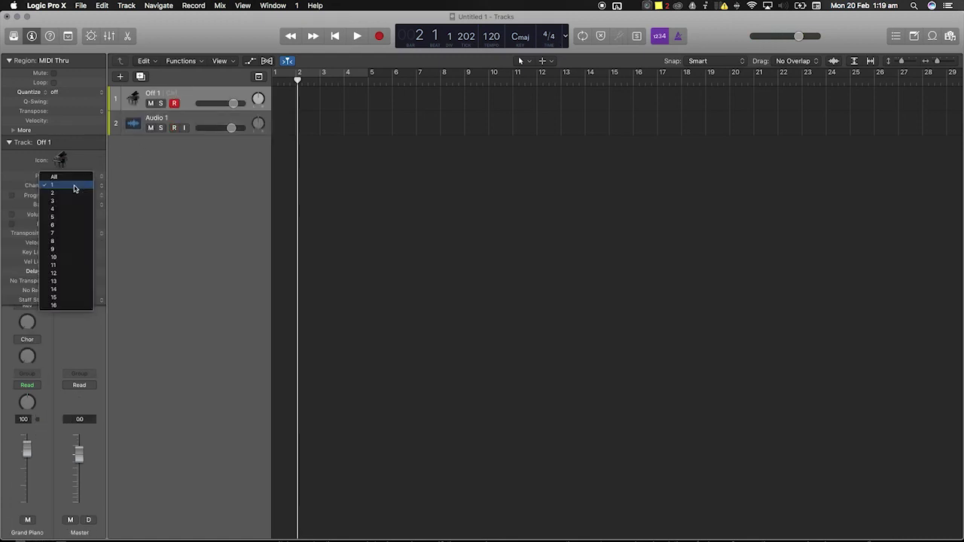
left_click(70, 258)
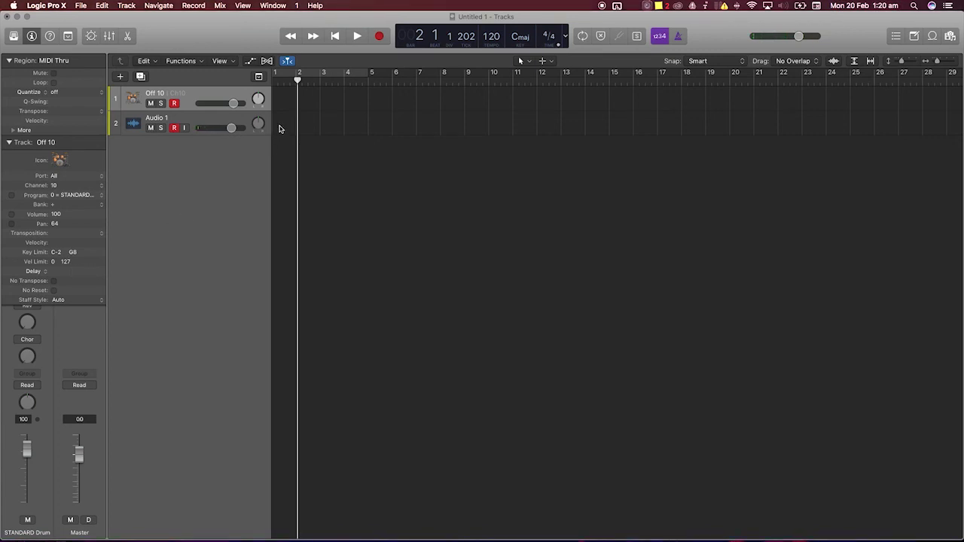
left_click(97, 188)
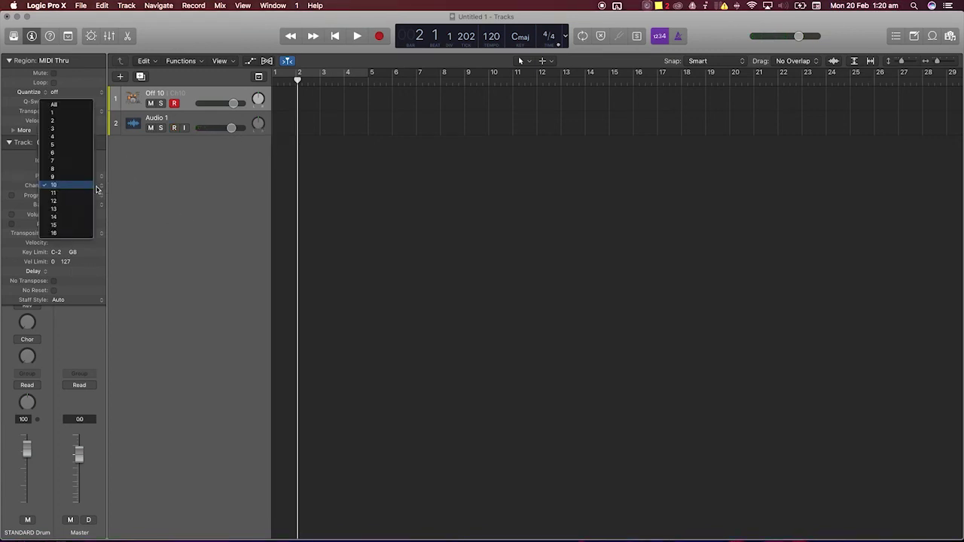
key("Escape")
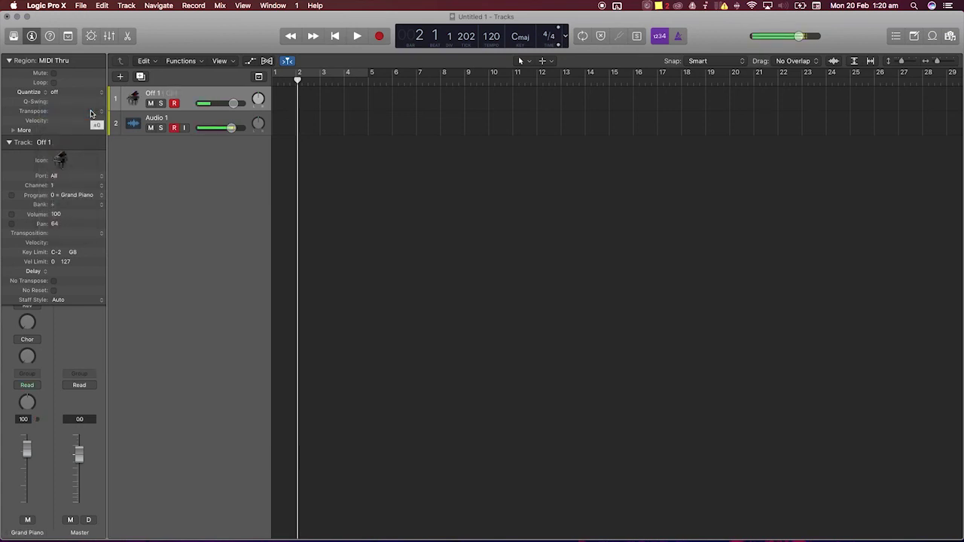
left_click(80, 189)
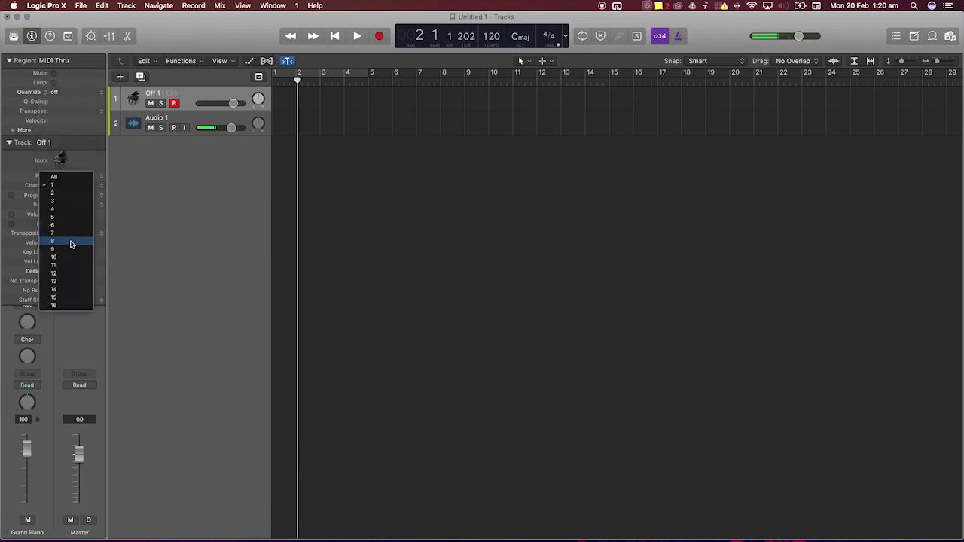